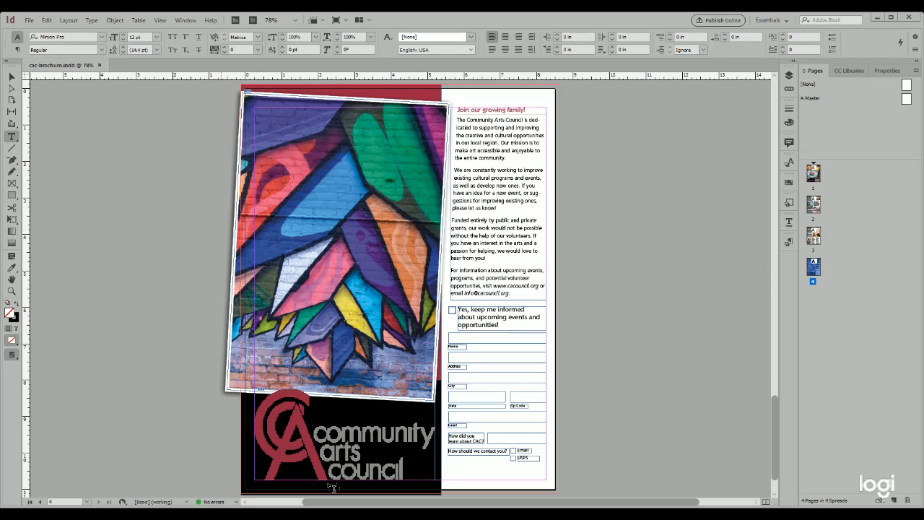
- Add a blank page 5 at the end of the brochure, based on the [None] master
{"action": "left_click", "coordinate": [40, 501]}
{"action": "left_click", "coordinate": [41, 501]}
{"action": "left_click", "coordinate": [40, 501]}
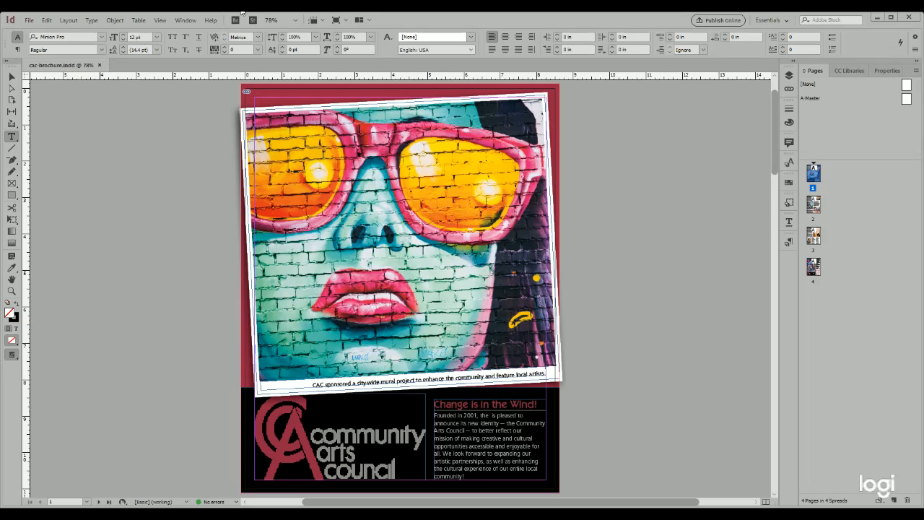
{"action": "left_click", "coordinate": [66, 20]}
{"action": "left_click", "coordinate": [907, 87]}
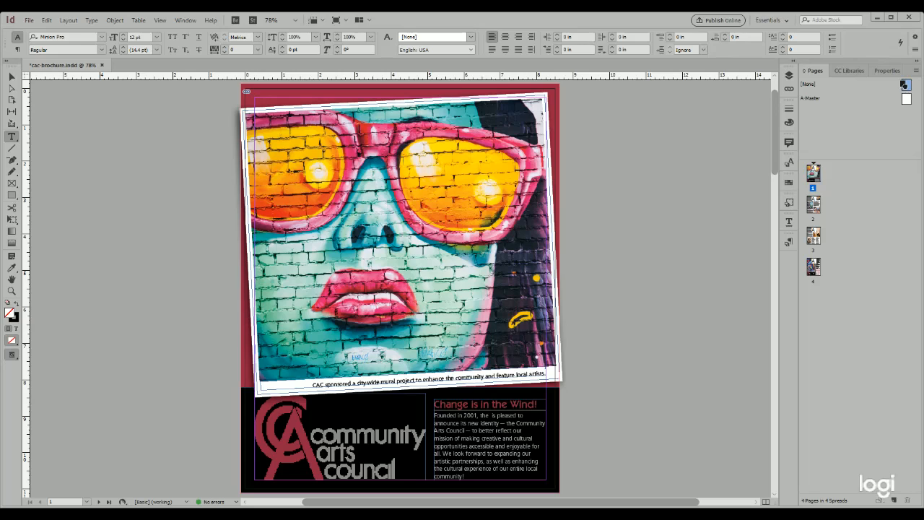
{"action": "left_click_drag", "start_coordinate": [834, 295], "coordinate": [814, 307]}
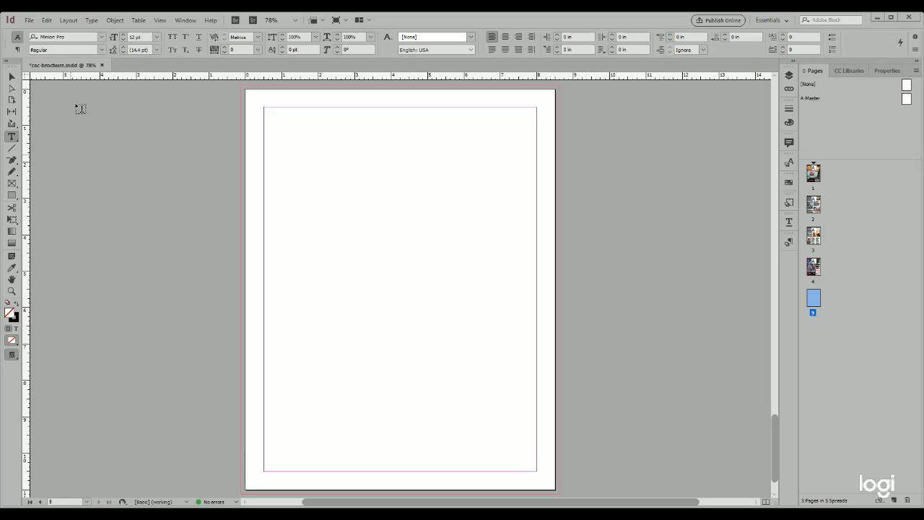
- Generate a table of contents, place it within the margins of page 5, and save the document
{"action": "left_click", "coordinate": [69, 21]}
{"action": "left_click", "coordinate": [130, 225]}
{"action": "left_click", "coordinate": [595, 136]}
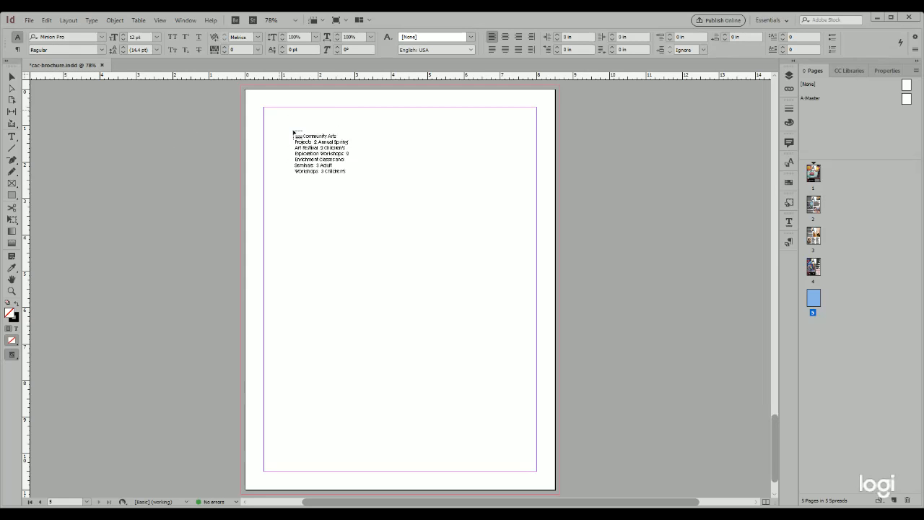
{"action": "left_click", "coordinate": [266, 110]}
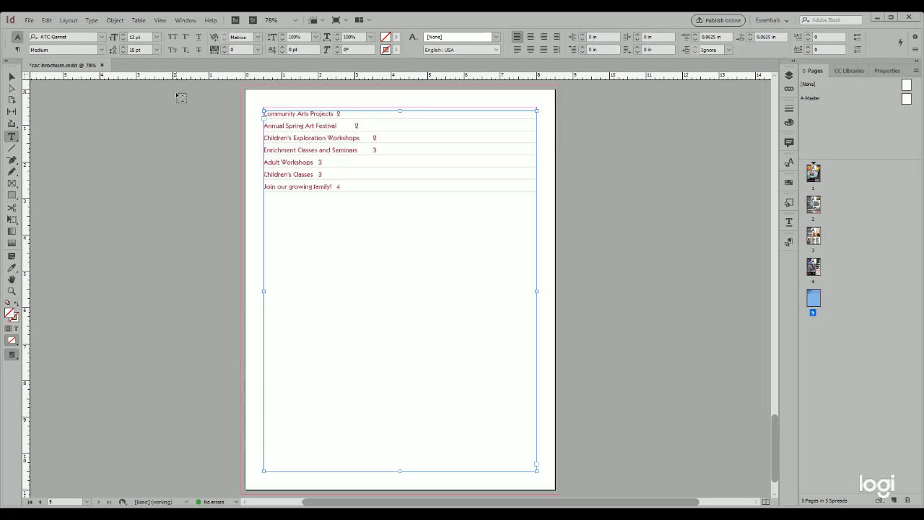
{"action": "key", "text": "ctrl+s"}
{"action": "left_click", "coordinate": [42, 503]}
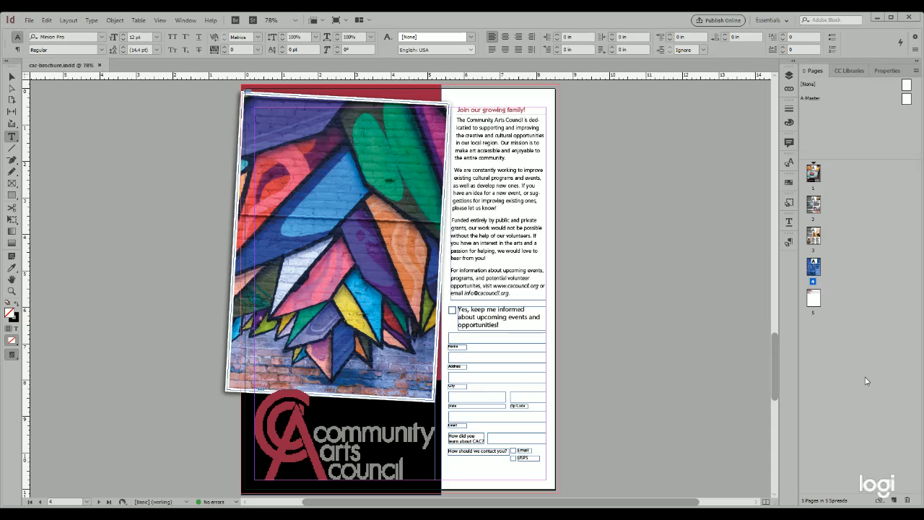
{"action": "key", "text": "ctrl+equal"}
{"action": "key", "text": "ctrl+equal"}
{"action": "key", "text": "ctrl+equal"}
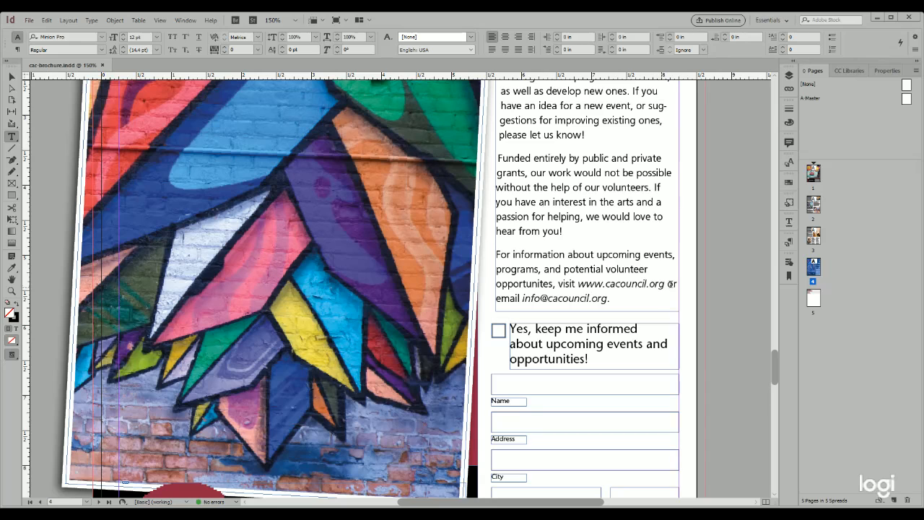
{"action": "left_click_drag", "start_coordinate": [664, 283], "coordinate": [578, 284]}
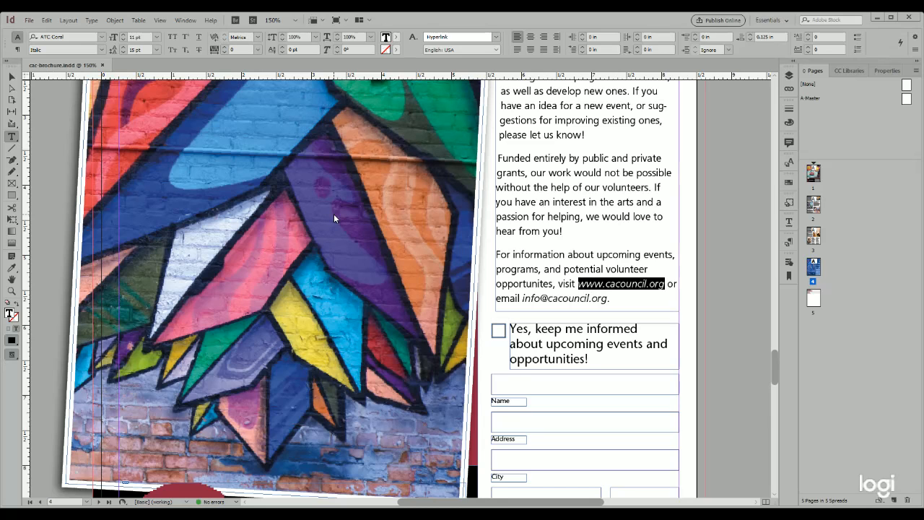
{"action": "left_click", "coordinate": [385, 312]}
- Turn the email address in the page 4 text into a hyperlink and save the document
{"action": "left_click_drag", "start_coordinate": [607, 300], "coordinate": [524, 299]}
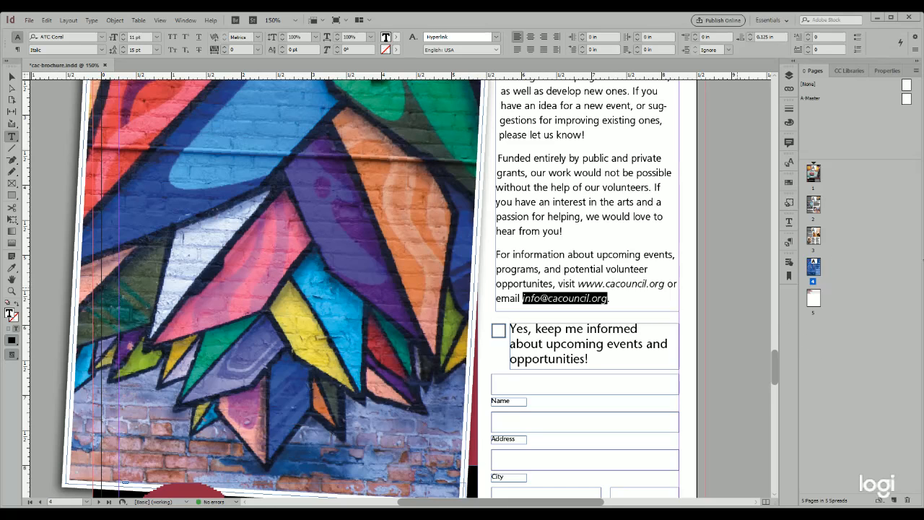
{"action": "key", "text": "ctrl+s"}
{"action": "key", "text": "Escape"}
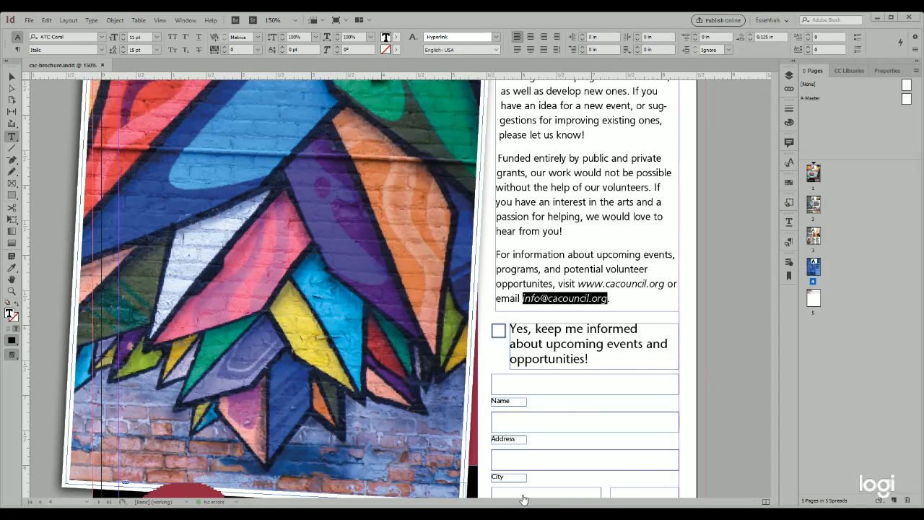
- Undo the form field conversion of the paragraph text frame above the form and deselect the frame
{"action": "scroll", "coordinate": [520, 495], "scroll_direction": "down", "scroll_amount": 3}
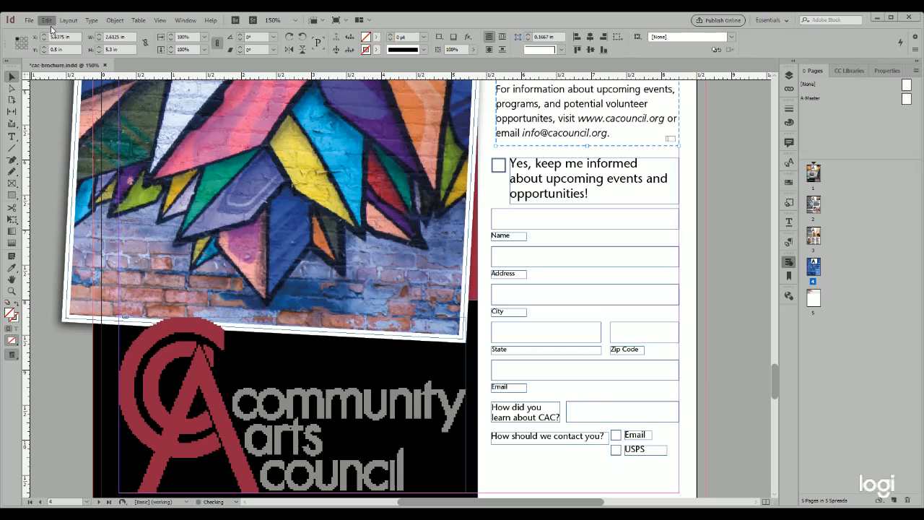
{"action": "key", "text": "ctrl+s"}
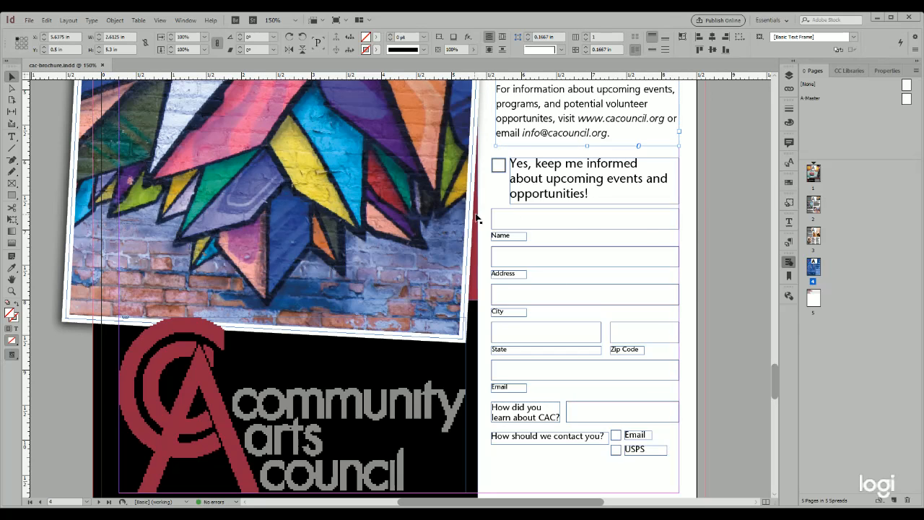
{"action": "left_click", "coordinate": [739, 205]}
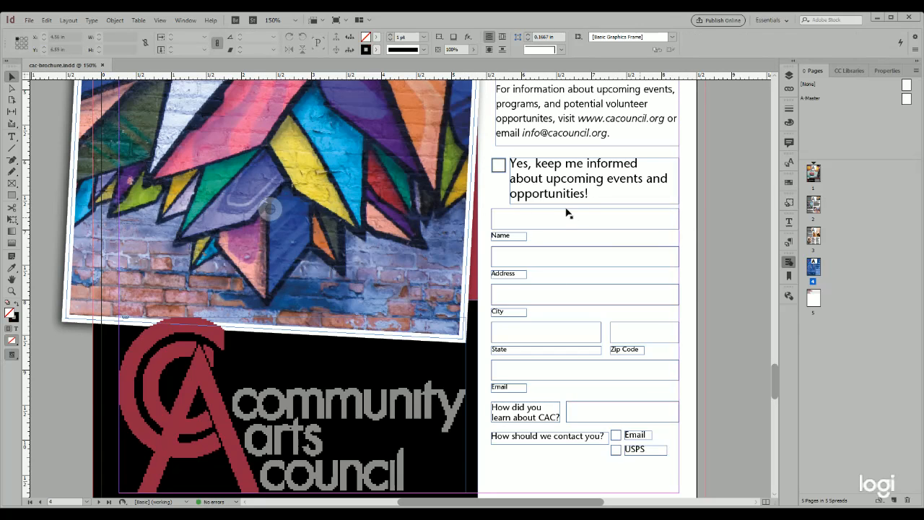
- Convert the empty frames above the Name and Address labels into text fields
{"action": "left_click", "coordinate": [494, 226]}
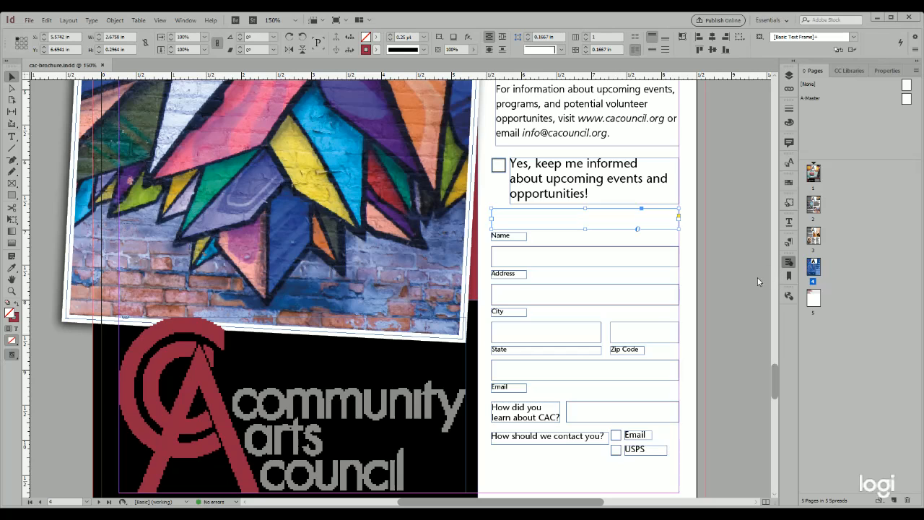
{"action": "left_click", "coordinate": [705, 355]}
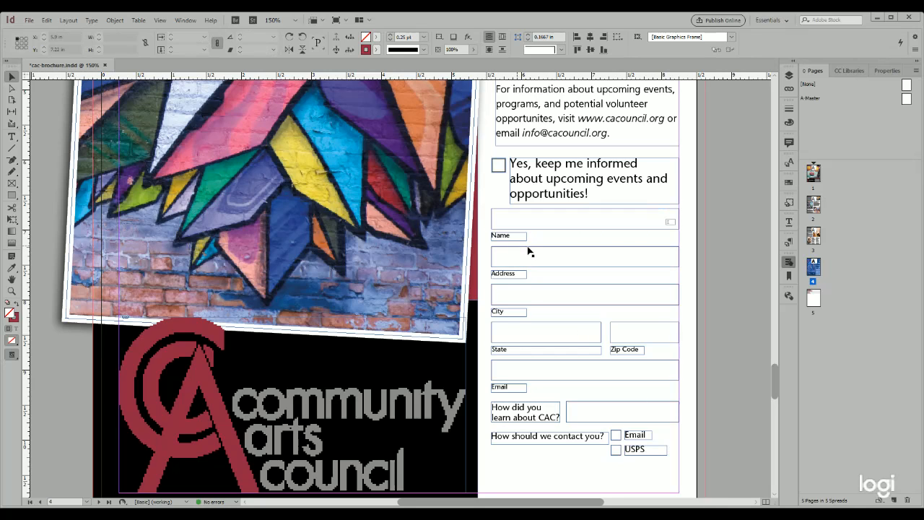
{"action": "left_click", "coordinate": [529, 251]}
{"action": "left_click", "coordinate": [531, 251]}
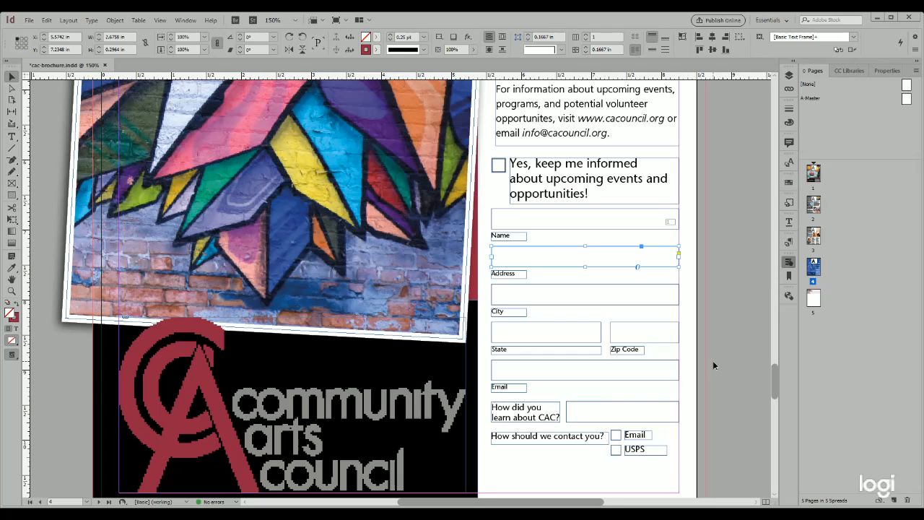
{"action": "key", "text": "ctrl+alt+t"}
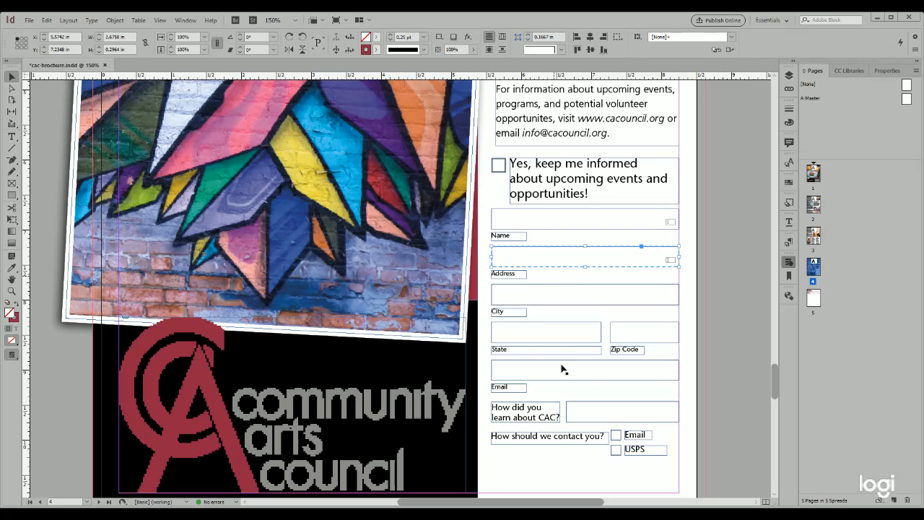
- Convert the empty frames above the City and State labels into text fields
{"action": "left_click", "coordinate": [563, 288]}
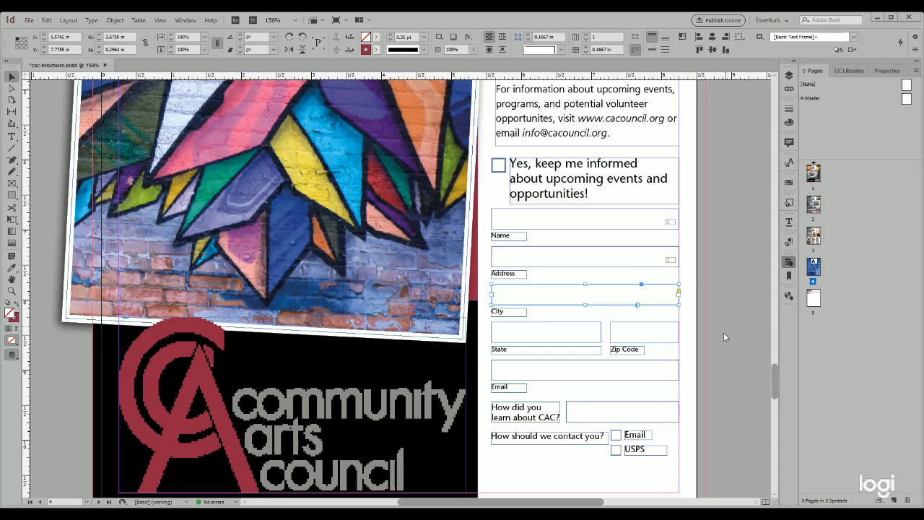
{"action": "key", "text": "ctrl+alt+shift+t"}
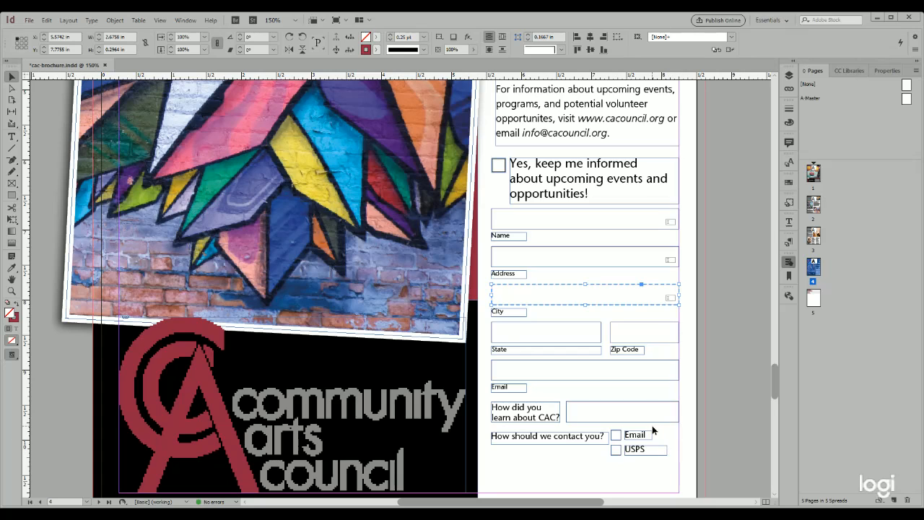
{"action": "left_click", "coordinate": [531, 327]}
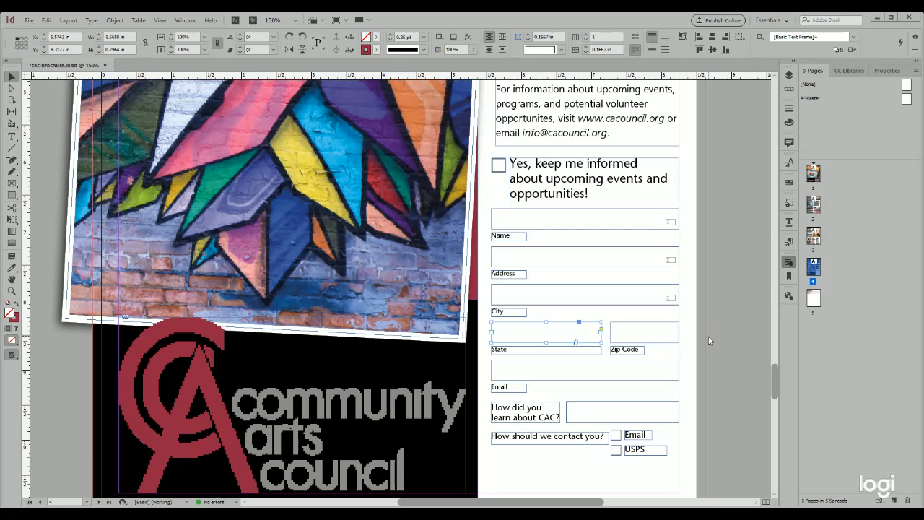
{"action": "key", "text": "ctrl+alt+shift+t"}
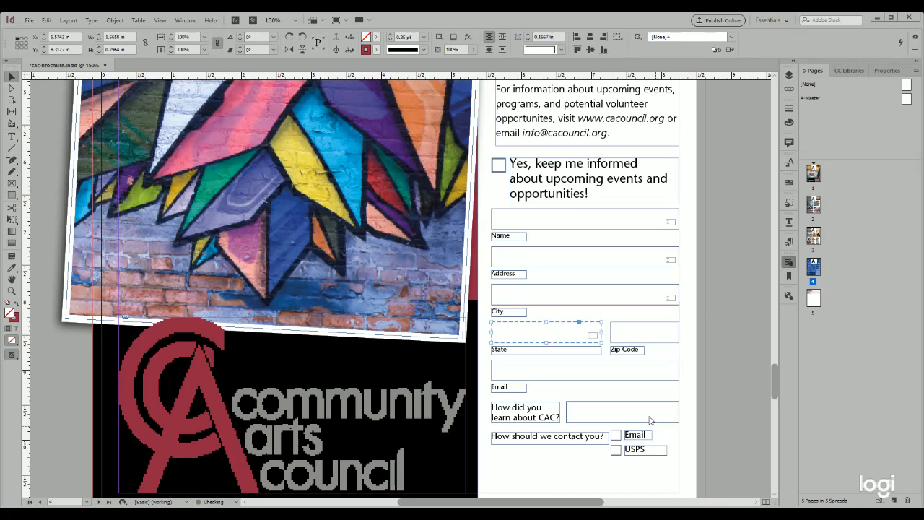
- Convert the empty frames above the Zip Code and Email labels into text fields and save the document
{"action": "left_click", "coordinate": [626, 327]}
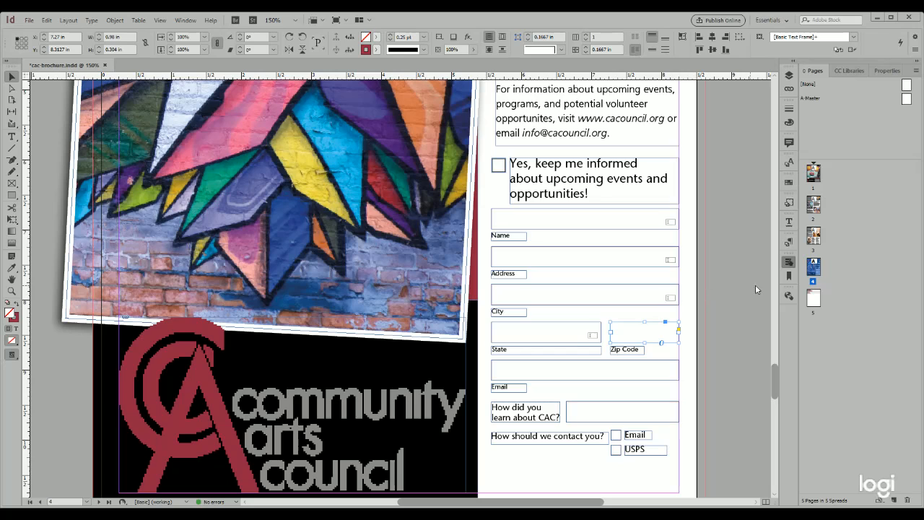
{"action": "left_click", "coordinate": [706, 354]}
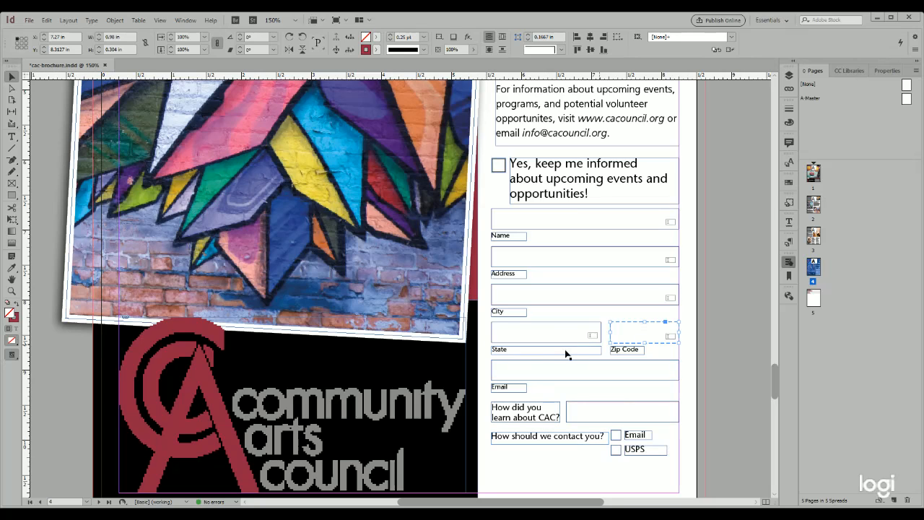
{"action": "left_click", "coordinate": [541, 365]}
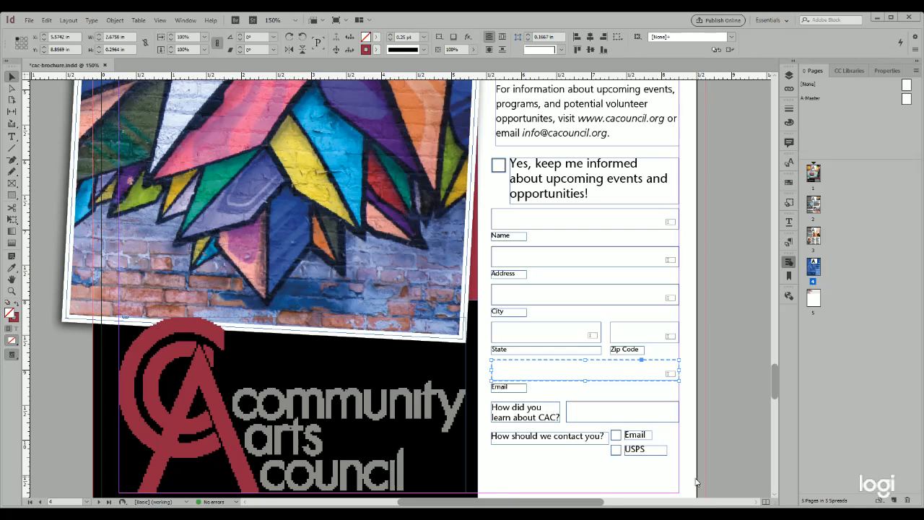
{"action": "key", "text": "ctrl+s"}
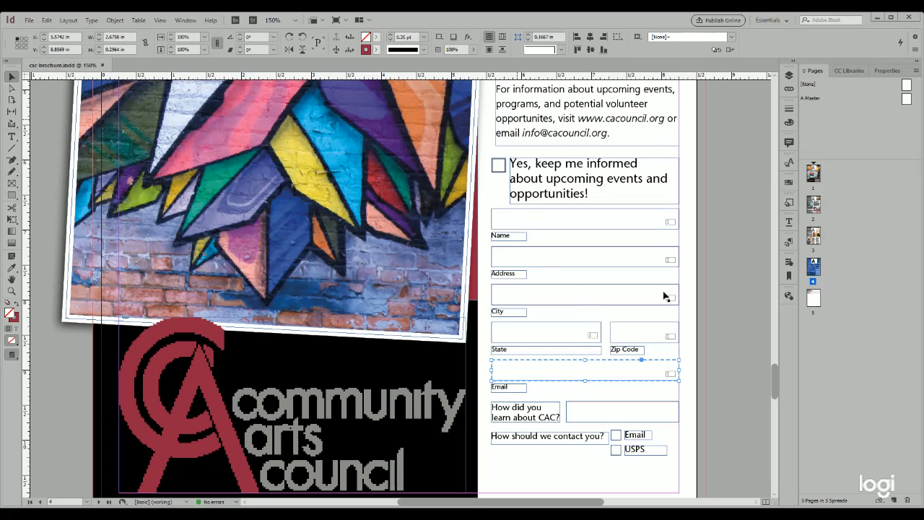
- Convert the square beside "Yes, keep me informed" into a radio button and color its dot red
{"action": "left_click", "coordinate": [499, 163]}
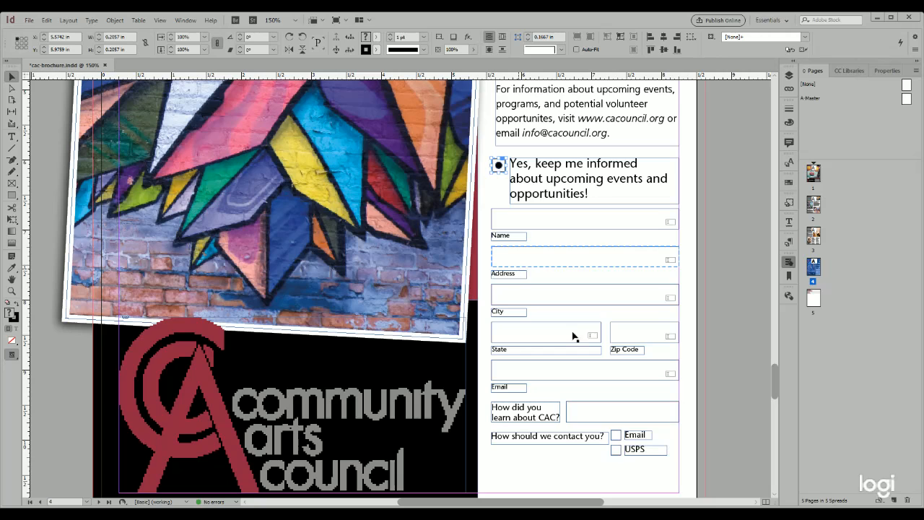
{"action": "left_click", "coordinate": [495, 195]}
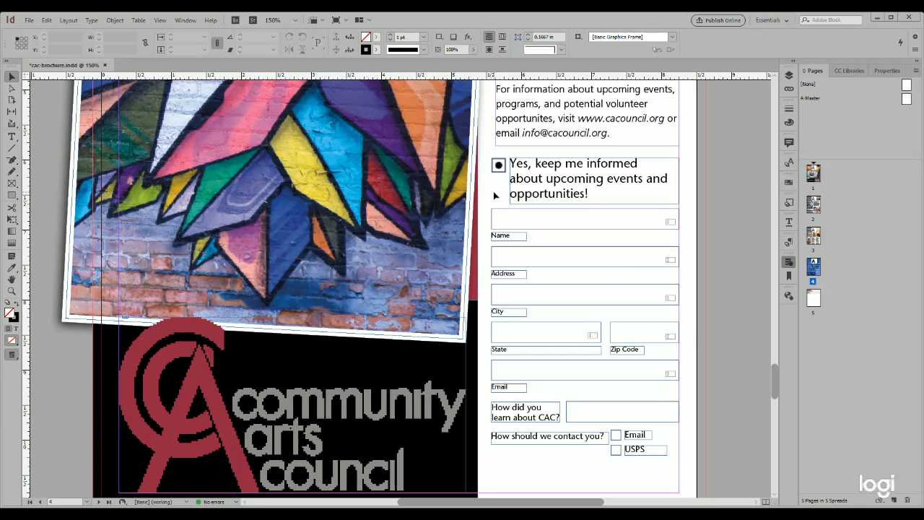
{"action": "left_click", "coordinate": [498, 167]}
{"action": "left_click", "coordinate": [498, 167]}
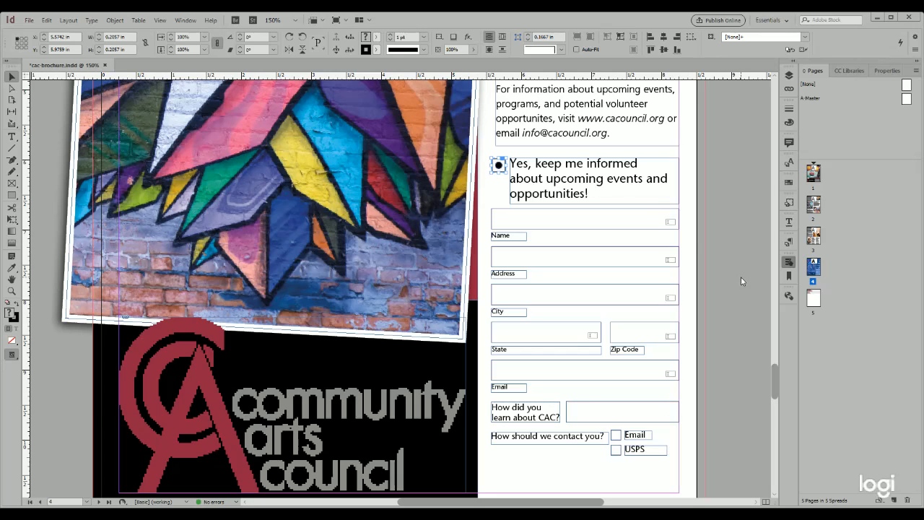
{"action": "left_click", "coordinate": [788, 78]}
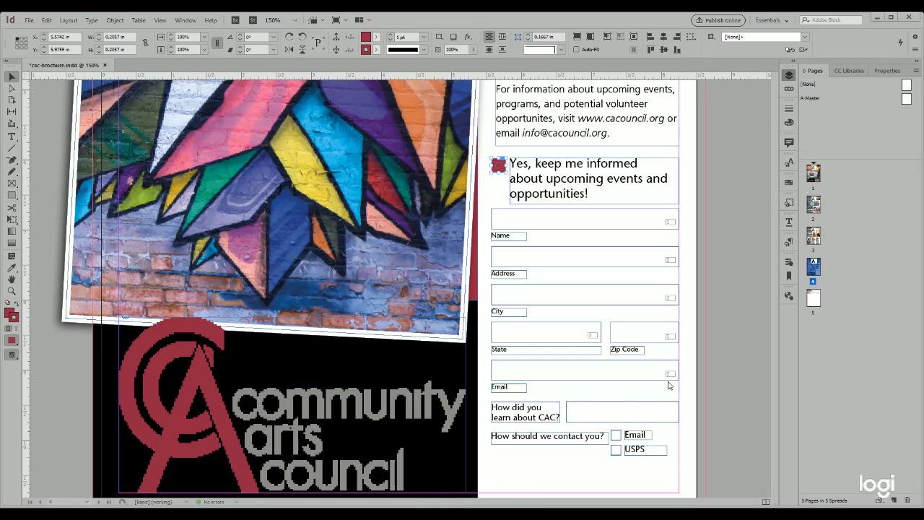
- Switch the radio button beside "Yes, keep me informed" to its off state
{"action": "scroll", "coordinate": [513, 491], "scroll_direction": "up", "scroll_amount": 2}
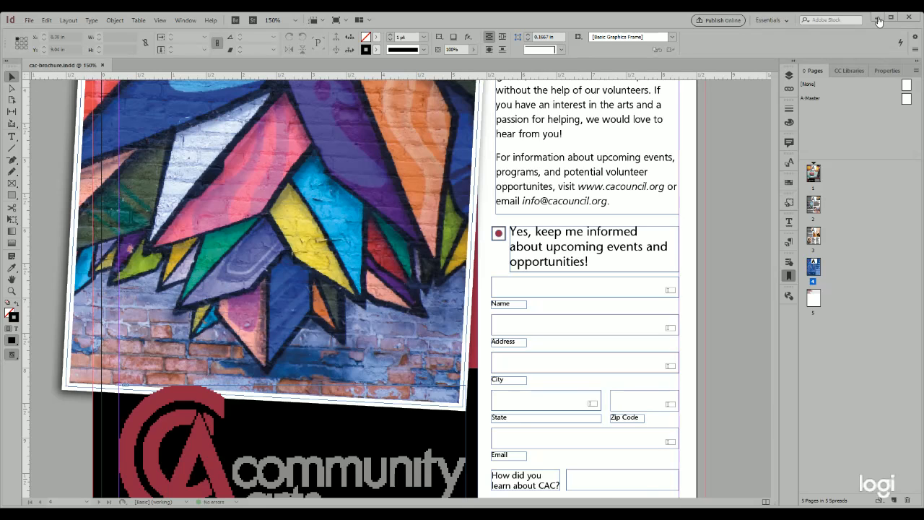
{"action": "left_click", "coordinate": [497, 234]}
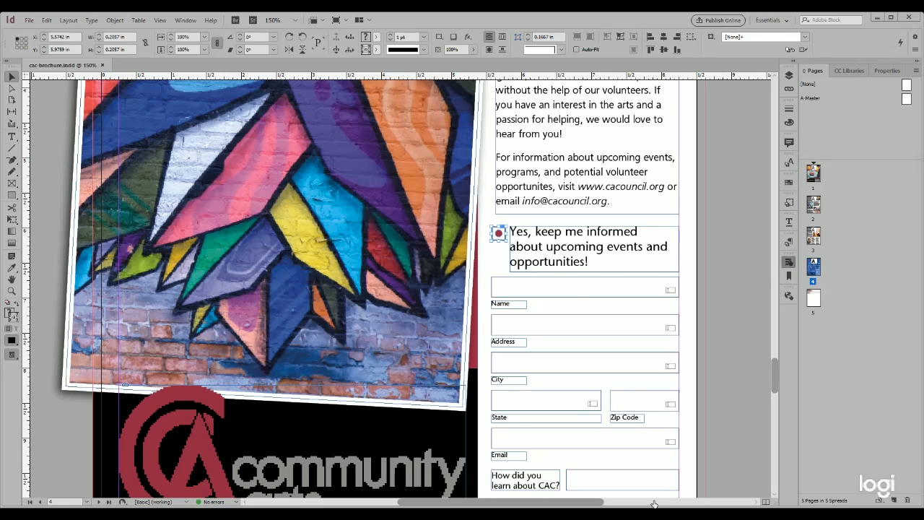
{"action": "left_click", "coordinate": [517, 497]}
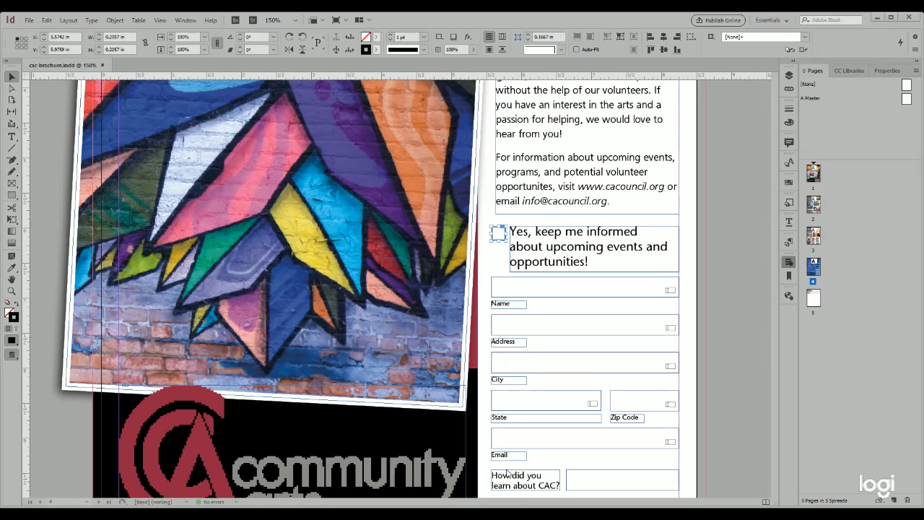